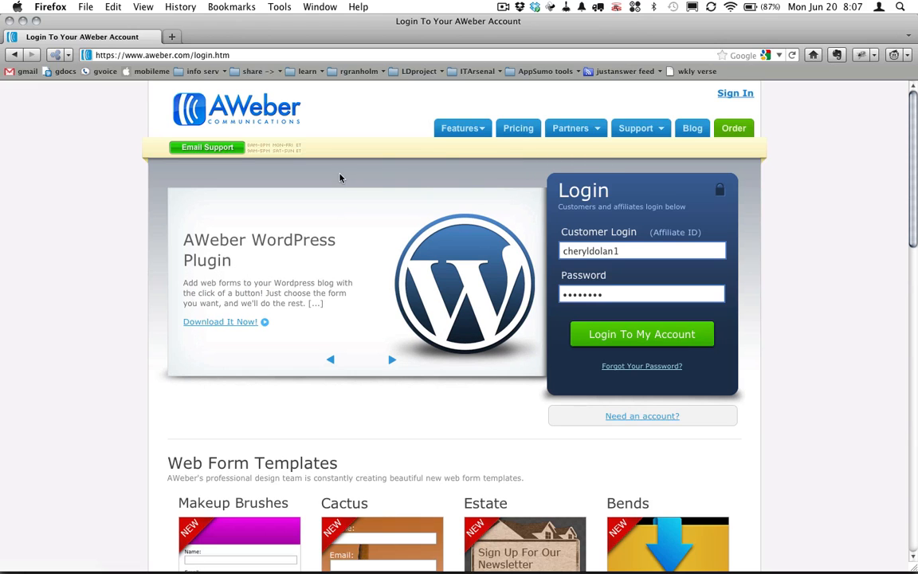
Step: Log in to AWeber with the saved credentials to reach the User Control Panel
left_click(629, 336)
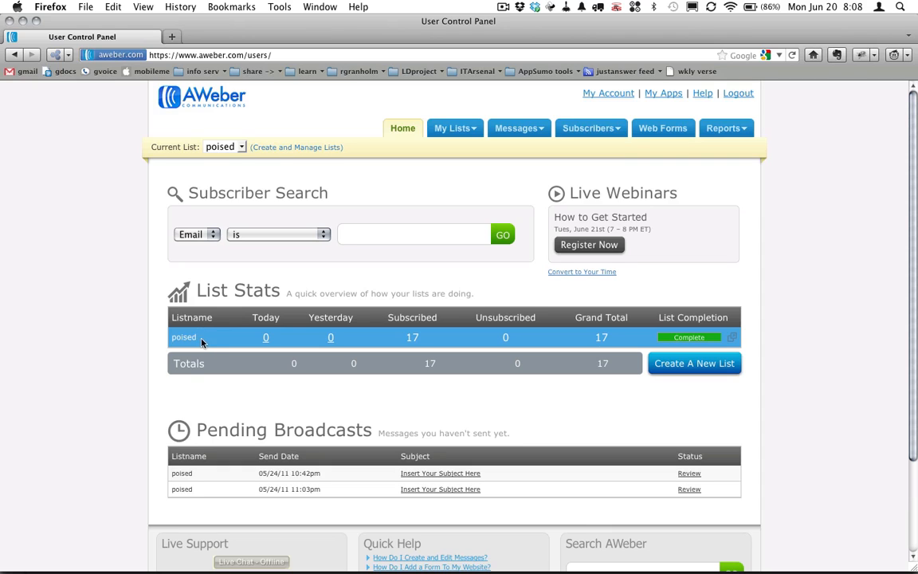
left_click_drag(202, 342, 172, 337)
left_click(366, 236)
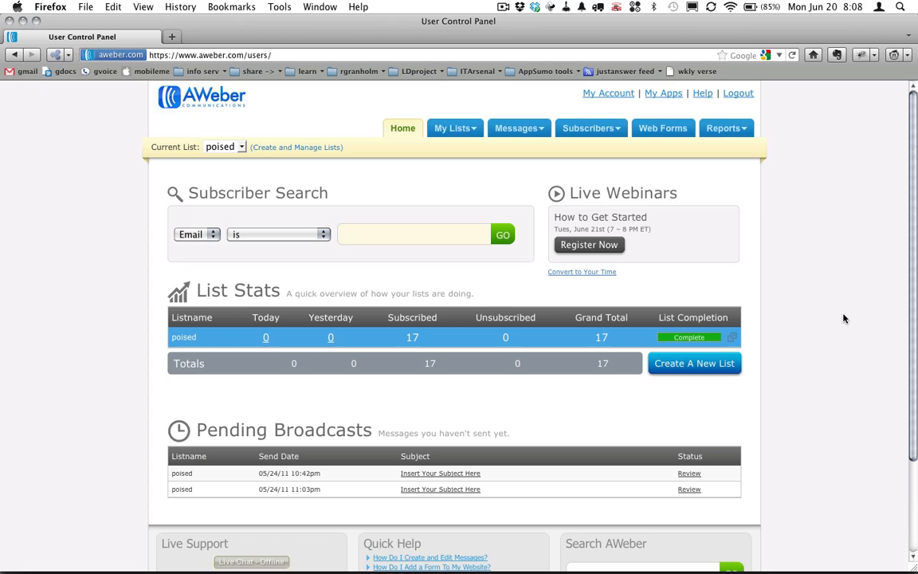
scroll(841, 318, "down", 1)
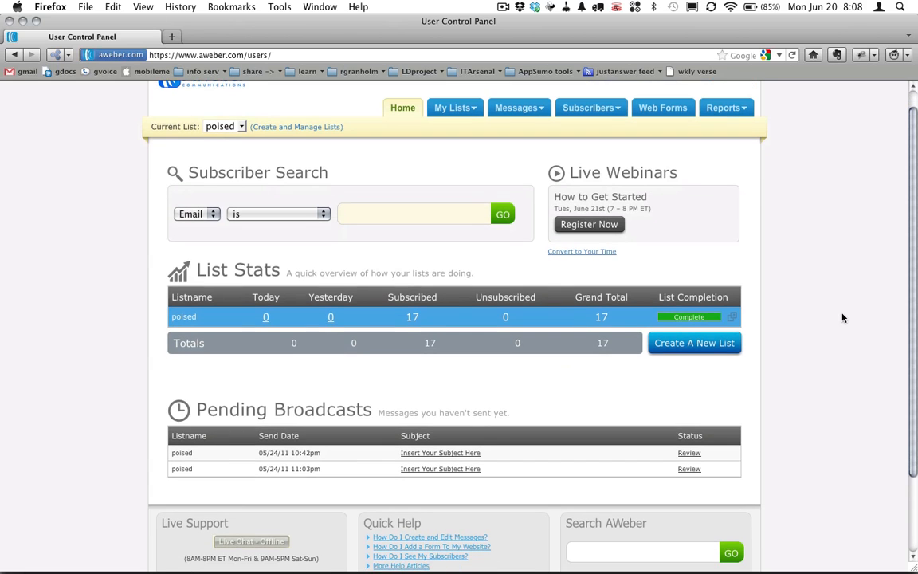
scroll(867, 321, "up", 1)
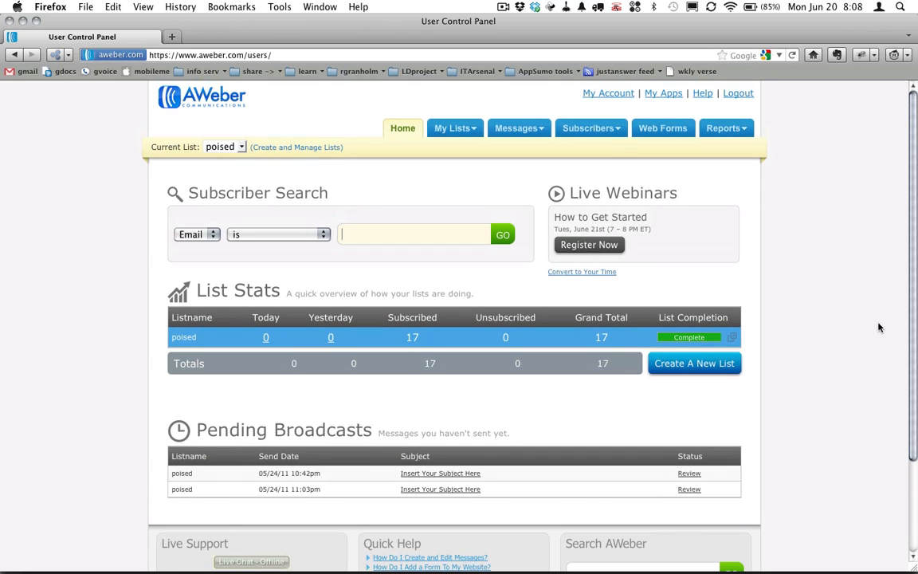
mouse_move(467, 134)
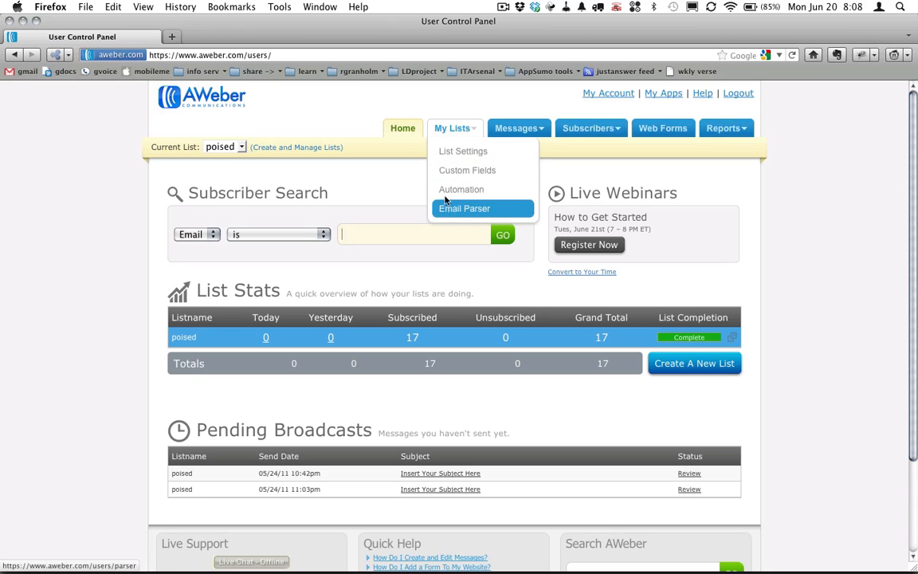
mouse_move(536, 134)
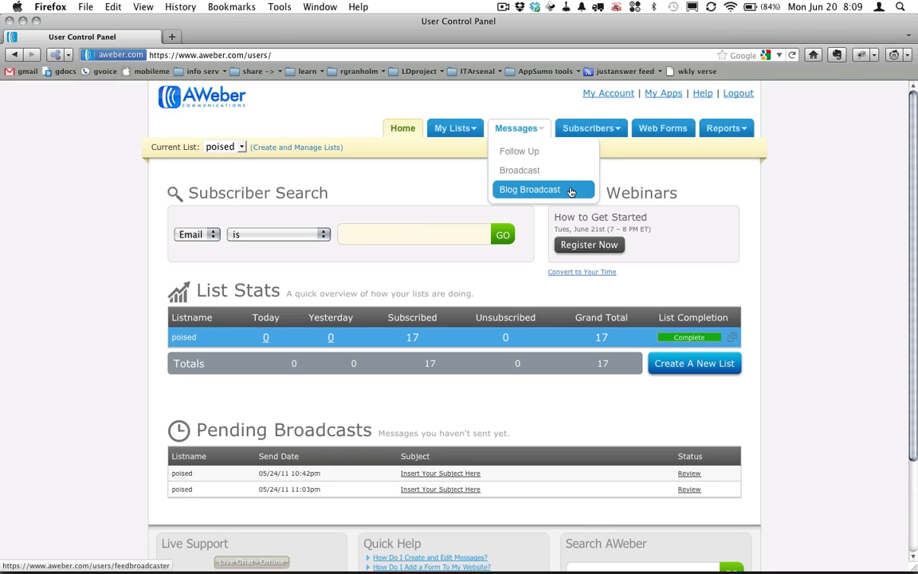
mouse_move(611, 128)
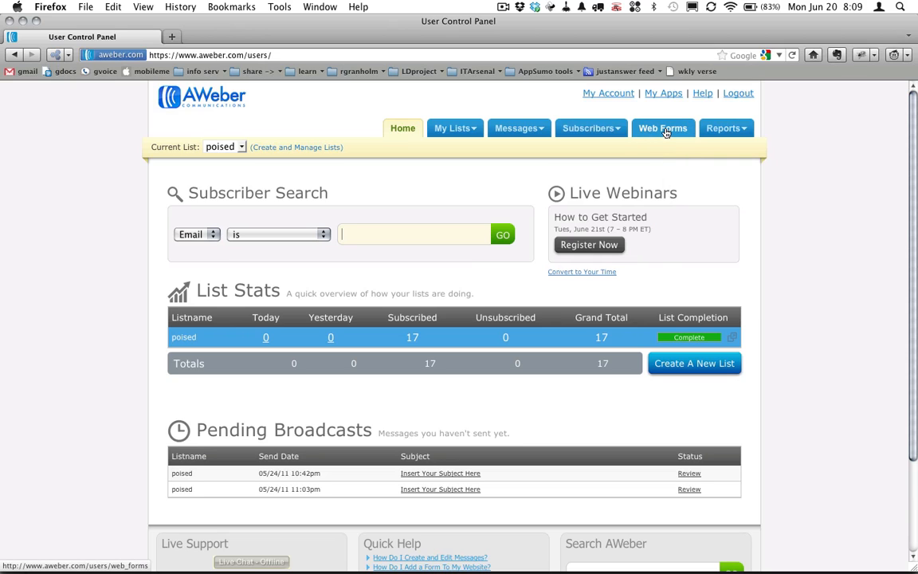
Step: Open the Web Forms page listing the 'poised' list's four inline forms
left_click(666, 131)
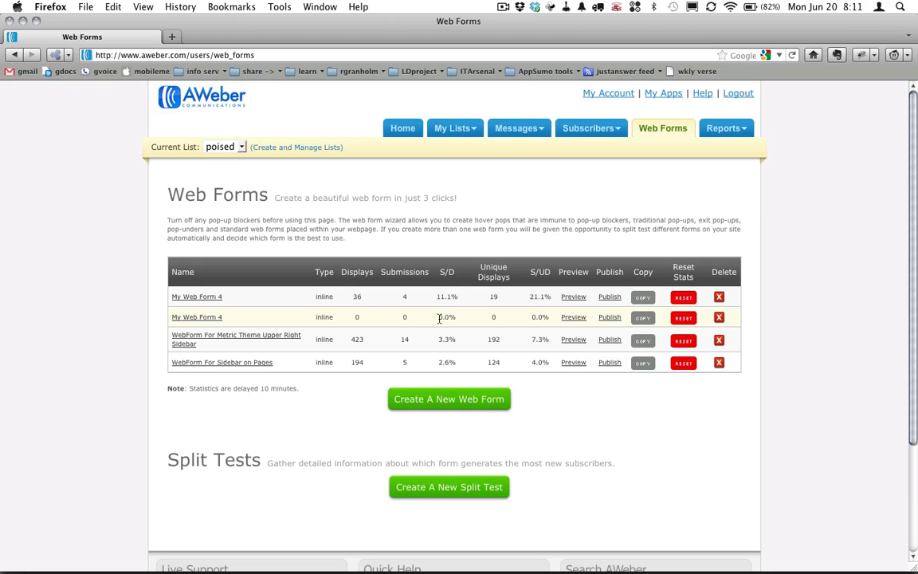
mouse_move(545, 131)
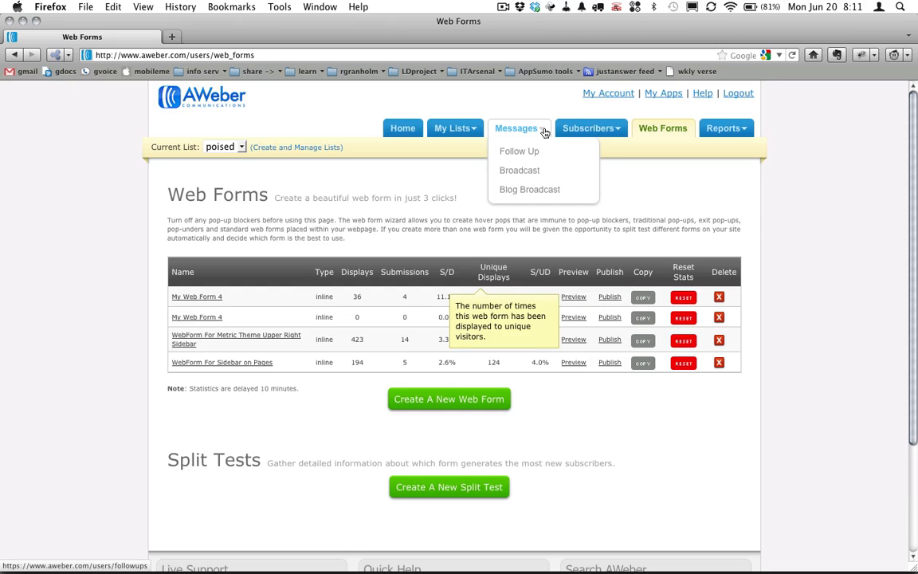
Step: Go to Broadcast Messages and open a pending broadcast for editing
left_click(535, 172)
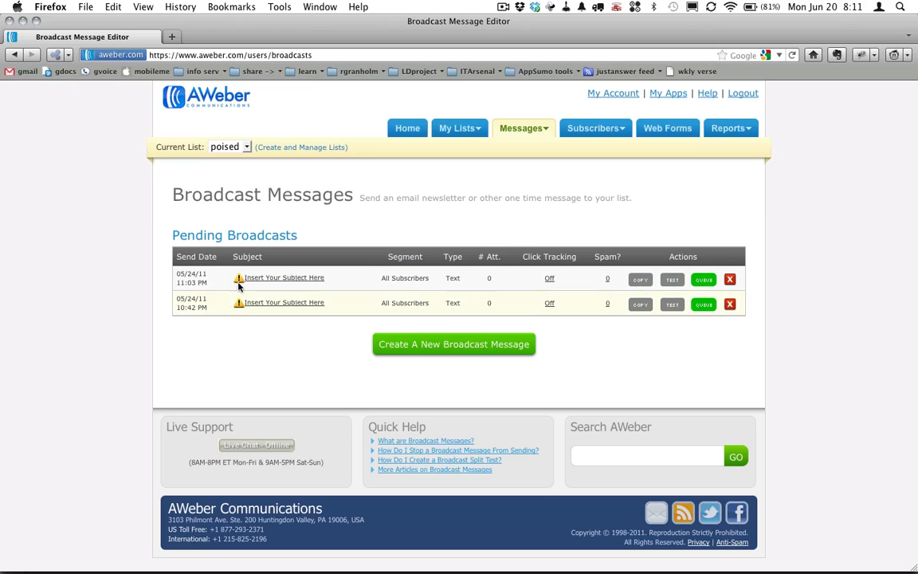
left_click(315, 280)
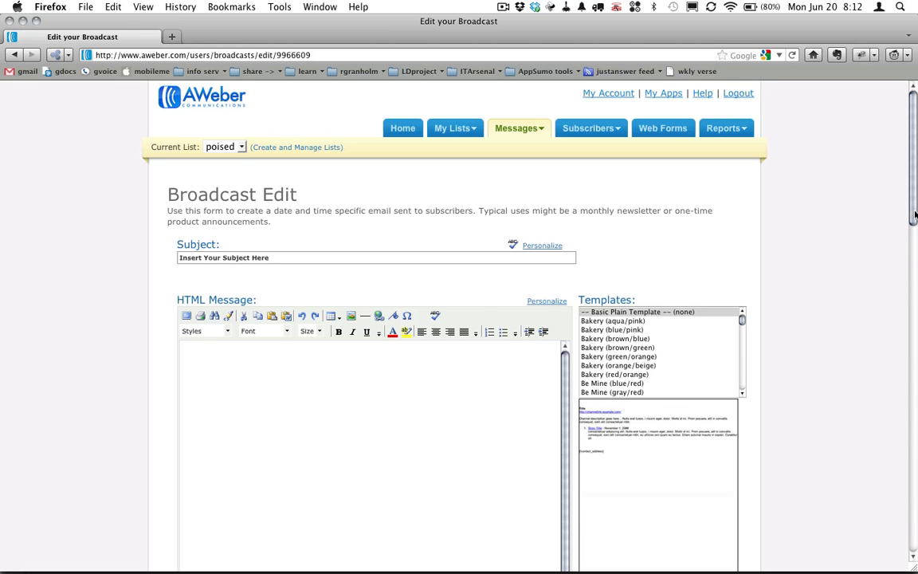
Step: Edit the 05/24/11 11:03 PM broadcast's subject and HTML body, with the Templates list in view
scroll(912, 219, "down", 1)
scroll(915, 222, "down", 1)
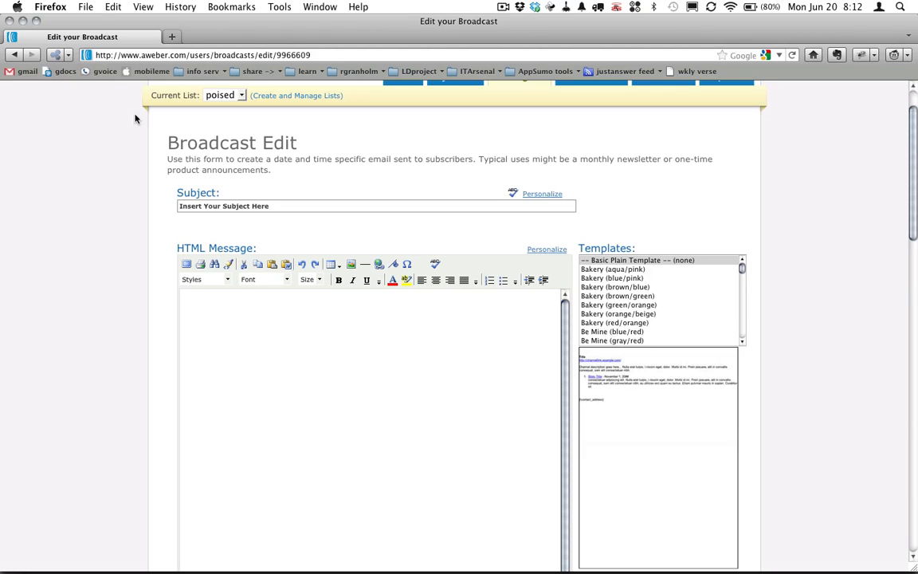
left_click(267, 209)
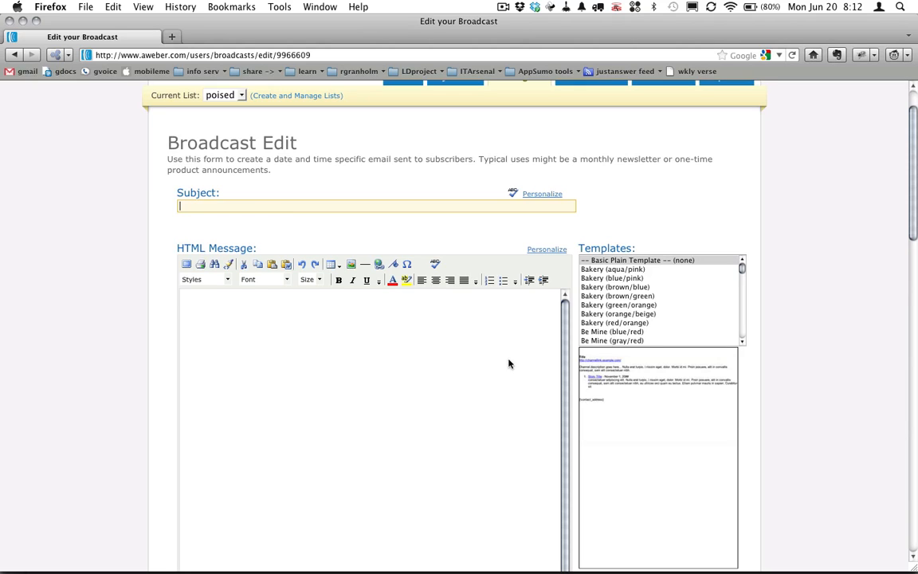
left_click(481, 372)
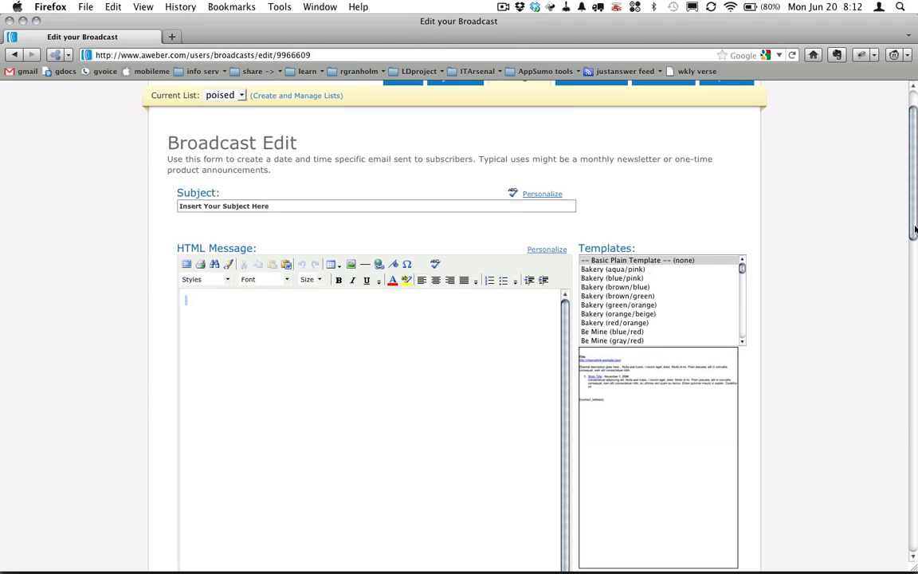
scroll(914, 229, "down", 3)
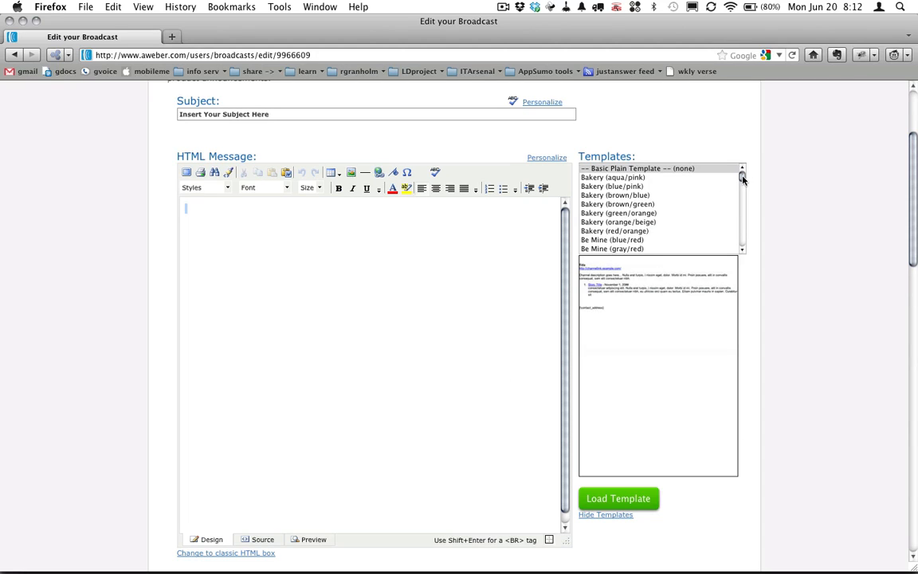
left_click_drag(742, 178, 741, 232)
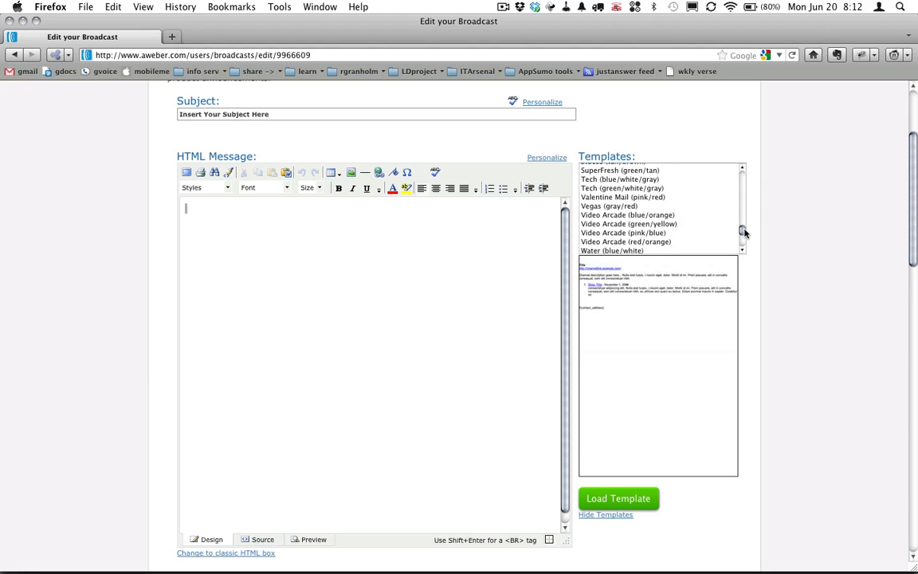
Step: Load the Tech (blue/white/gray) template into the HTML message, confirming the replacement
left_click(618, 181)
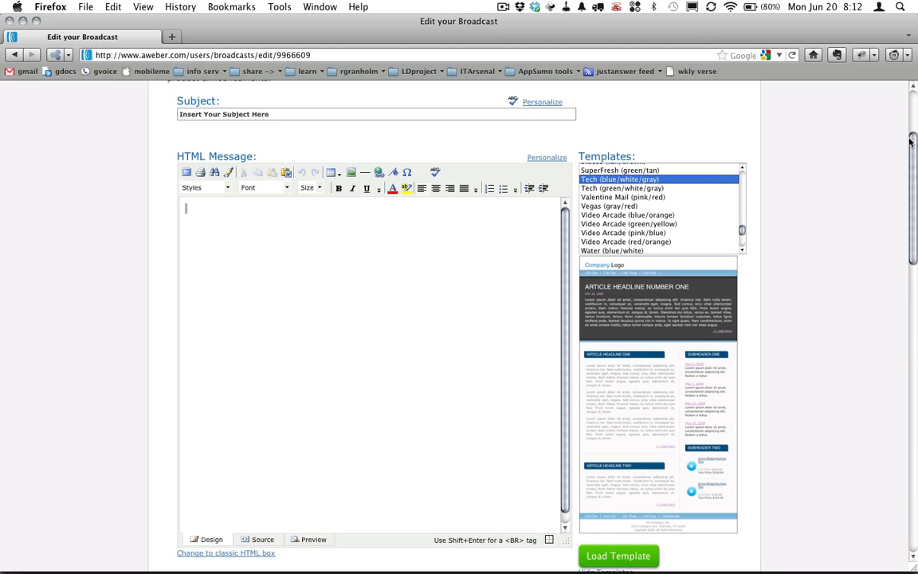
left_click_drag(913, 141, 913, 151)
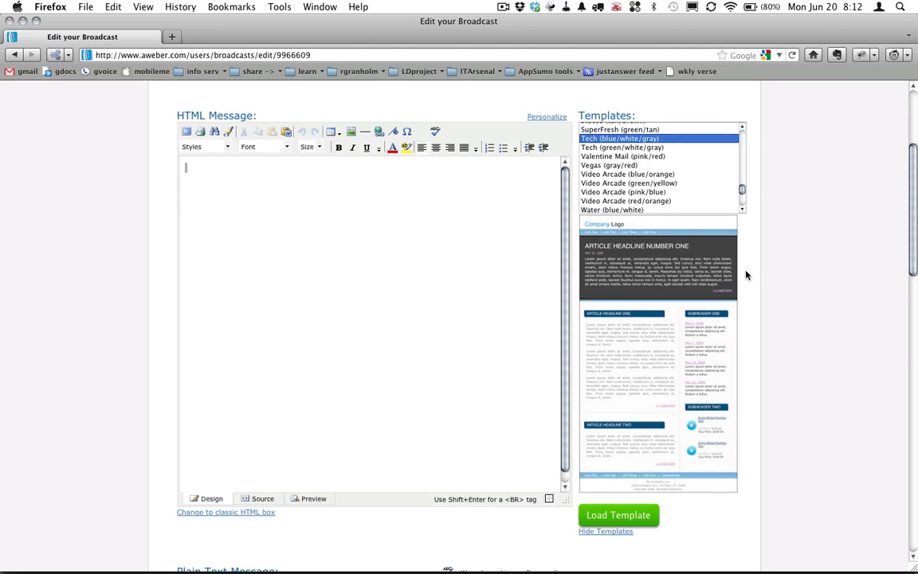
left_click(635, 514)
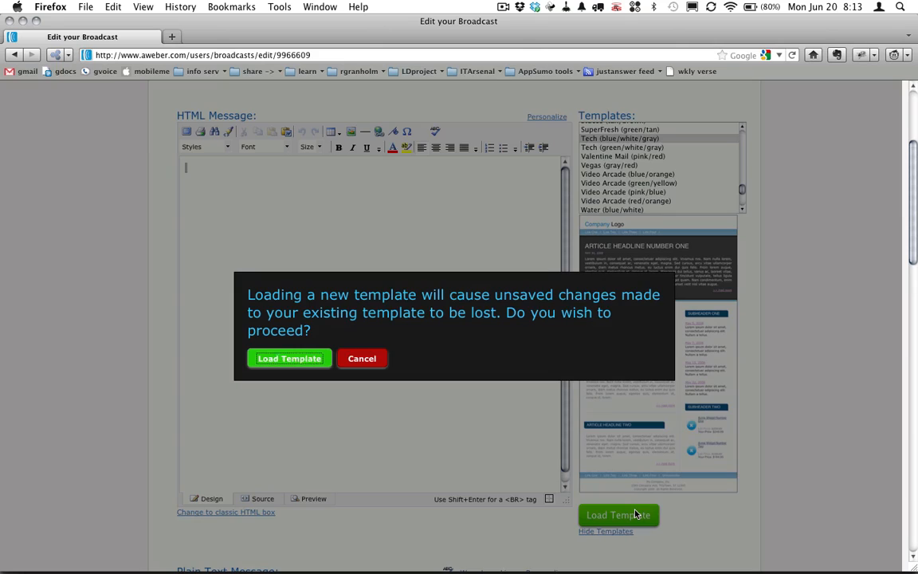
left_click(291, 360)
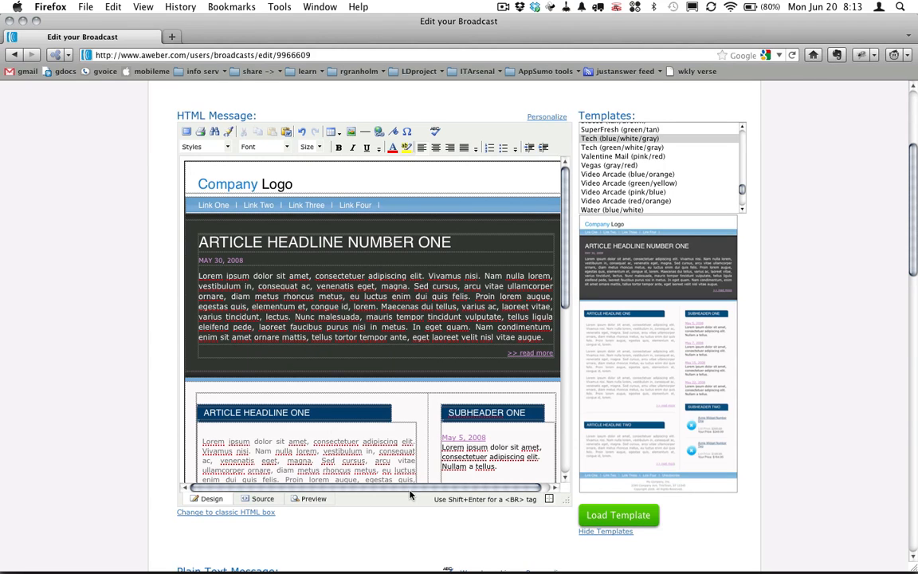
scroll(413, 492, "right", 1)
scroll(422, 493, "right", 1)
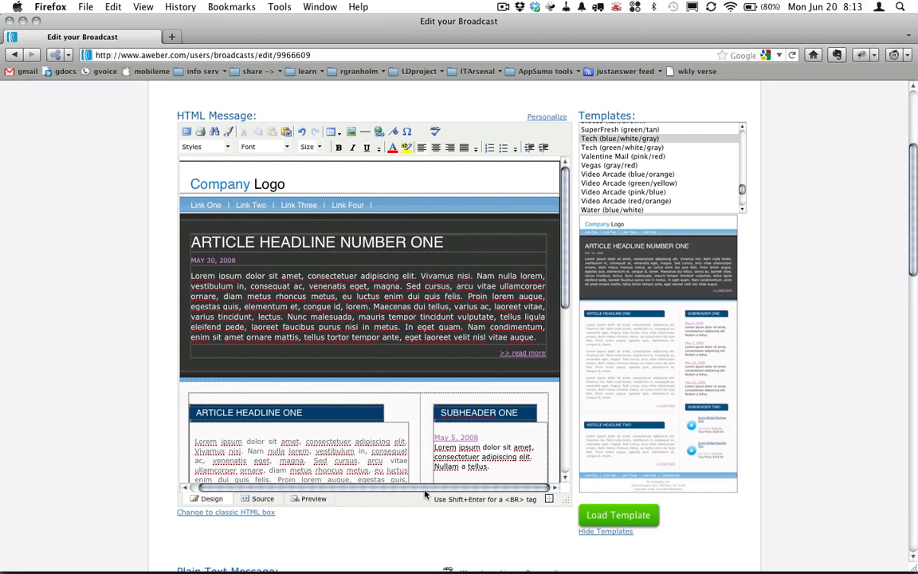
scroll(418, 493, "left", 2)
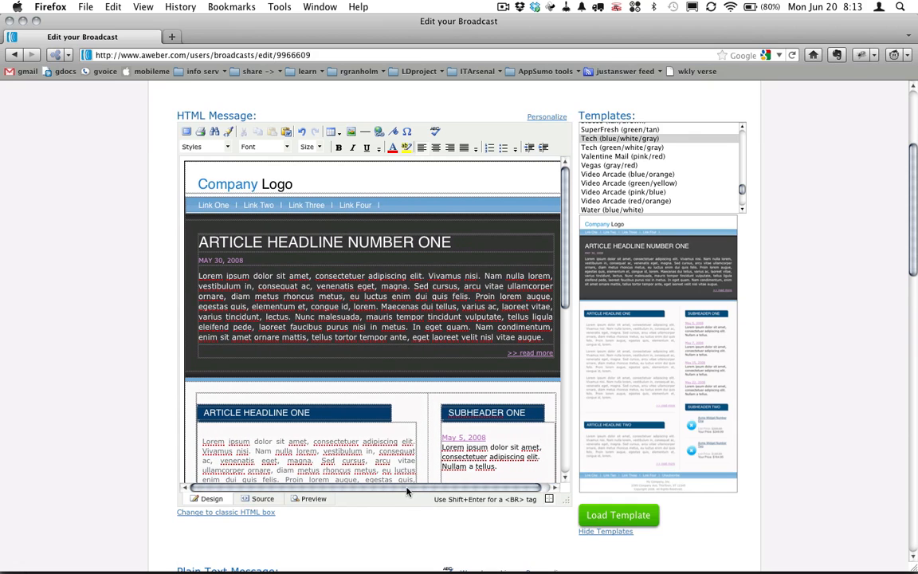
Step: Replace the Company Logo heading with the sender's name
left_click(278, 206)
double_click(266, 184)
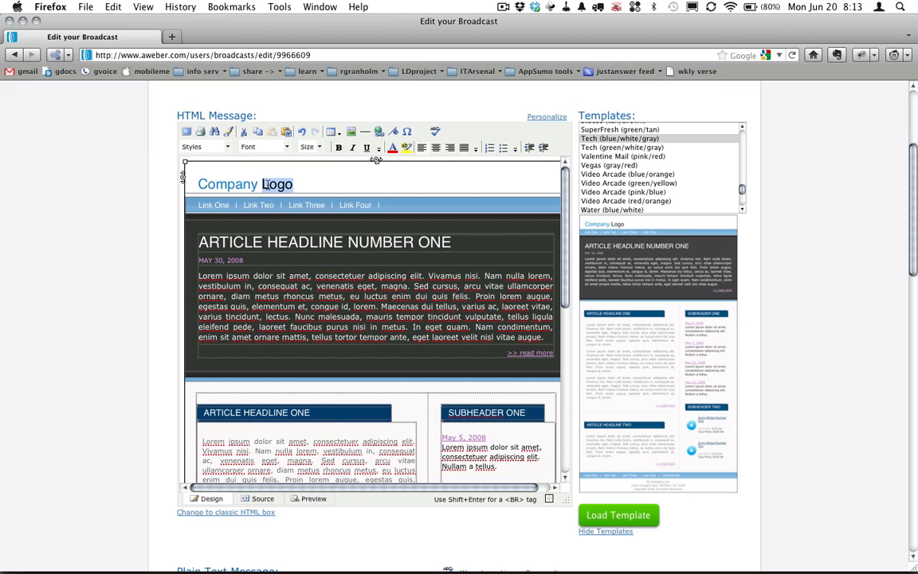
key("BackSpace")
key("BackSpace")
key("BackSpace")
key("BackSpace")
key("BackSpace")
key("BackSpace")
key("BackSpace")
key("BackSpace")
key("BackSpace")
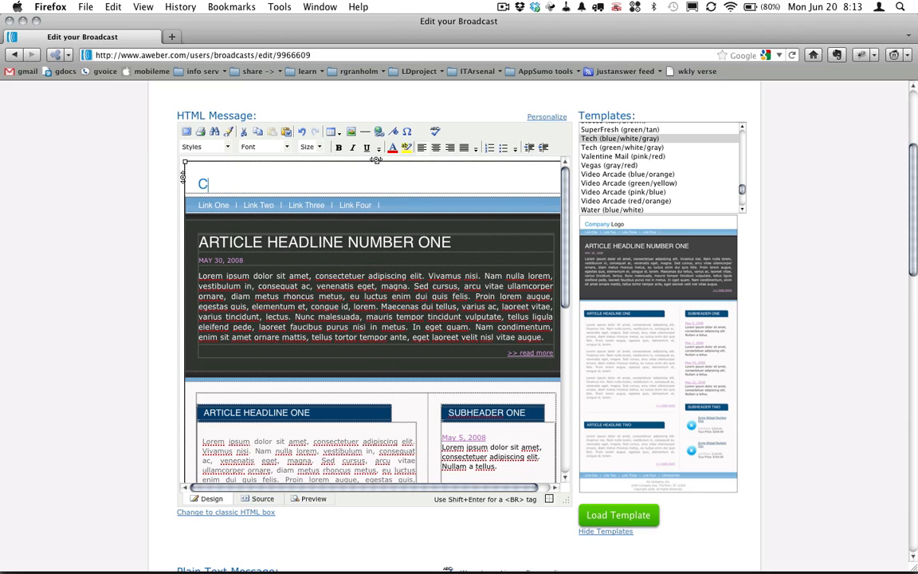
type("Cheryl Dolan")
left_click(371, 204)
left_click_drag(372, 205, 283, 205)
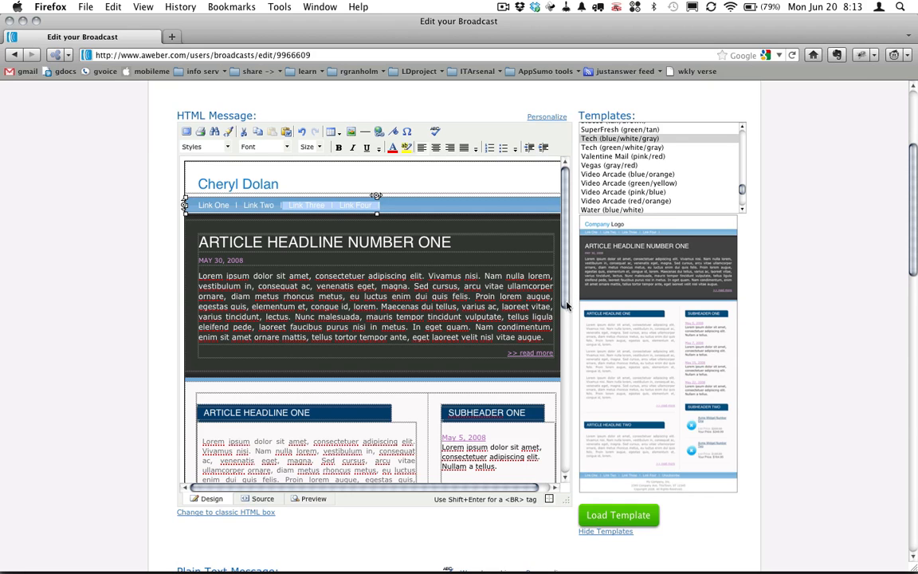
Step: Change the May 22, 2008 sidebar entry's text to 'My Last Blog Post'
left_click_drag(566, 300, 563, 331)
scroll(502, 367, "down", 10)
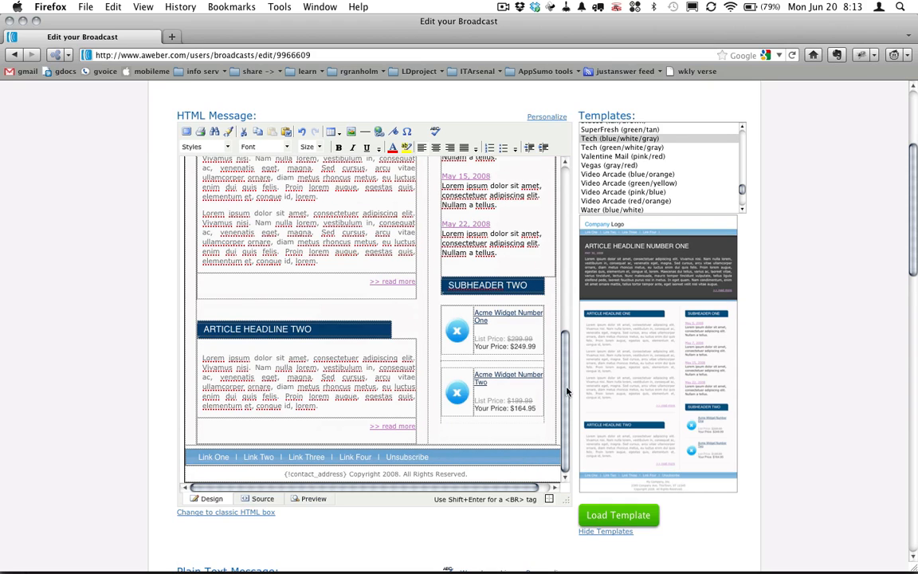
scroll(513, 352, "up", 15)
scroll(500, 430, "down", 4)
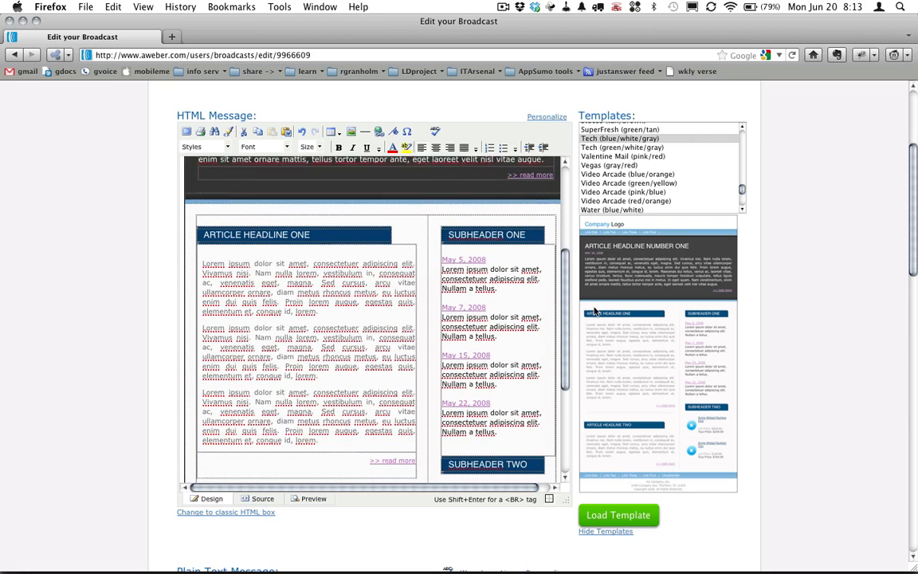
left_click_drag(501, 443, 443, 408)
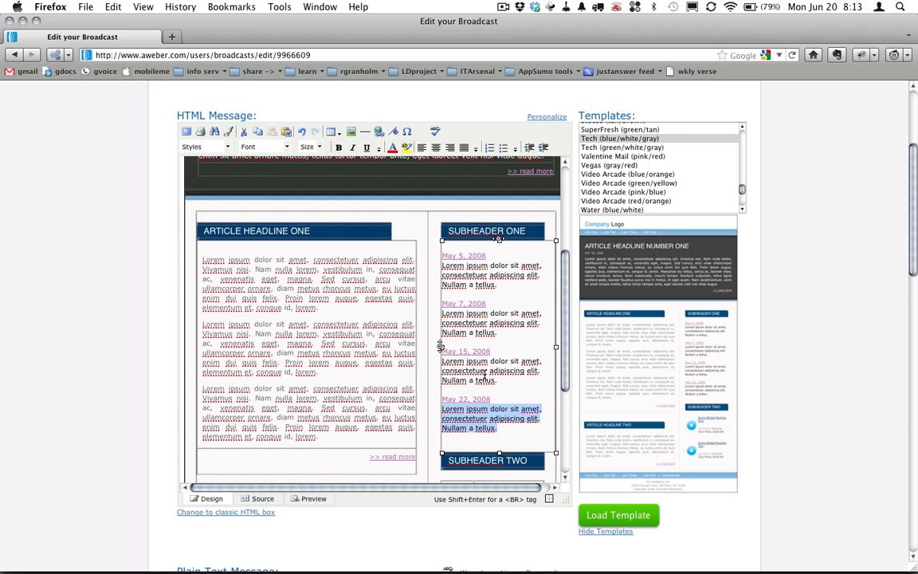
type("Po")
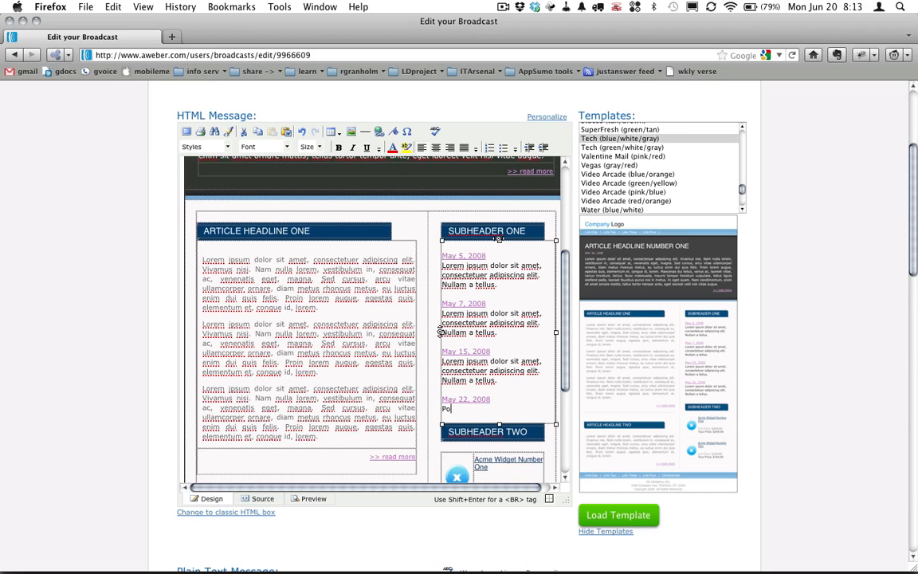
key("BackSpace")
key("BackSpace")
type("My Last Blog Post")
left_click_drag(505, 409, 440, 409)
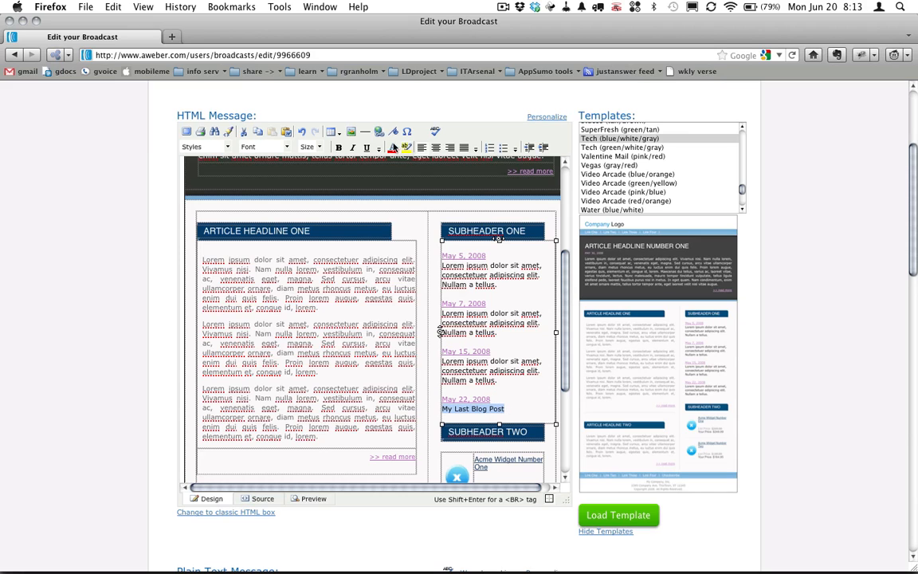
left_click(379, 134)
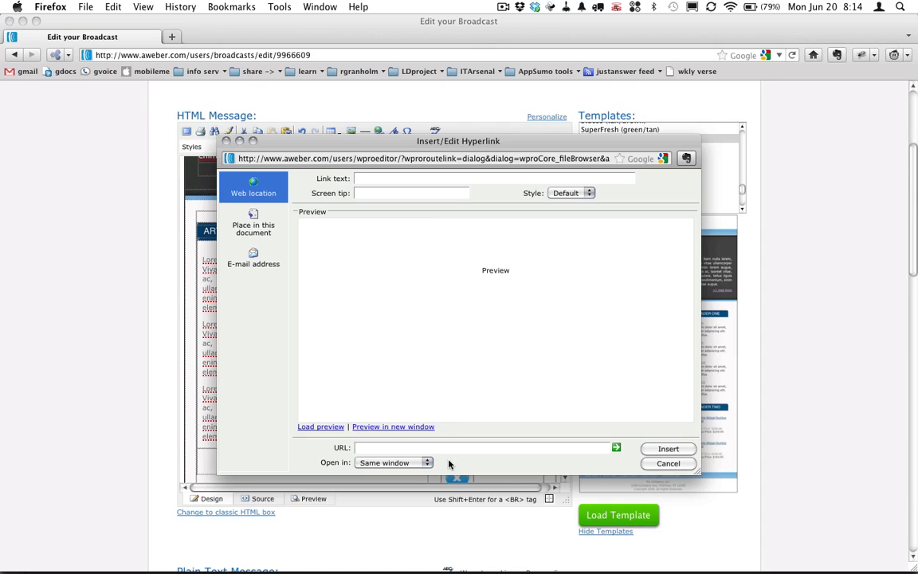
left_click(360, 447)
type("http://www.appl.com")
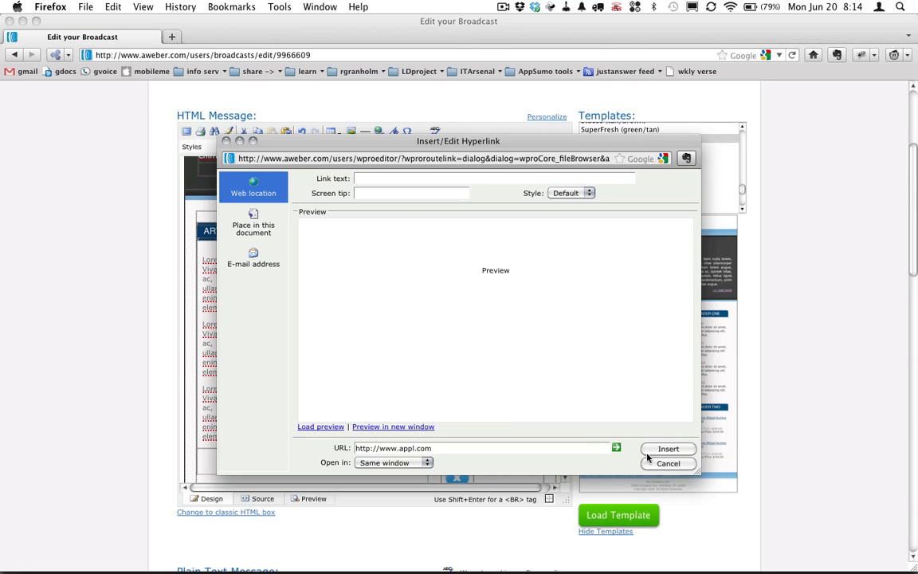
left_click(654, 449)
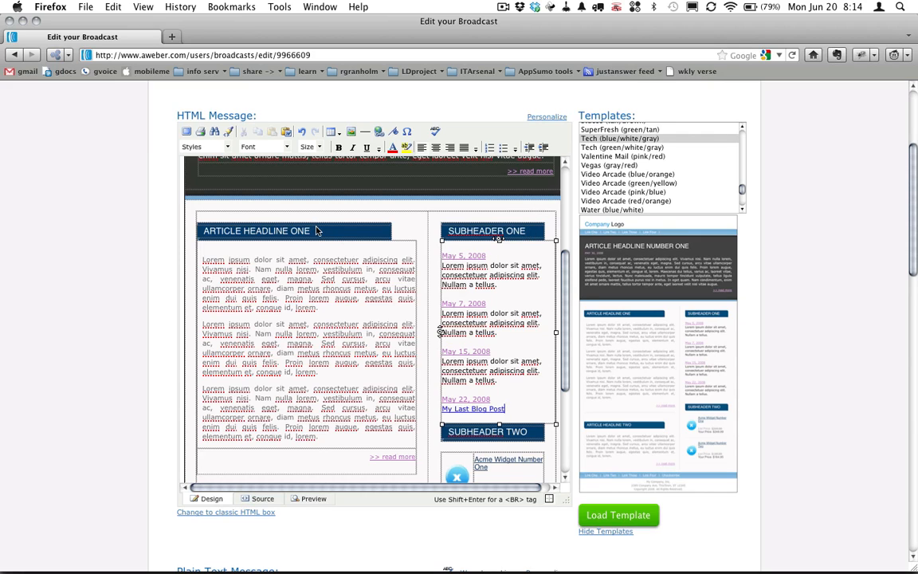
Step: Replace ARTICLE HEADLINE ONE with 'Bouncing on the Ball'
left_click(288, 230)
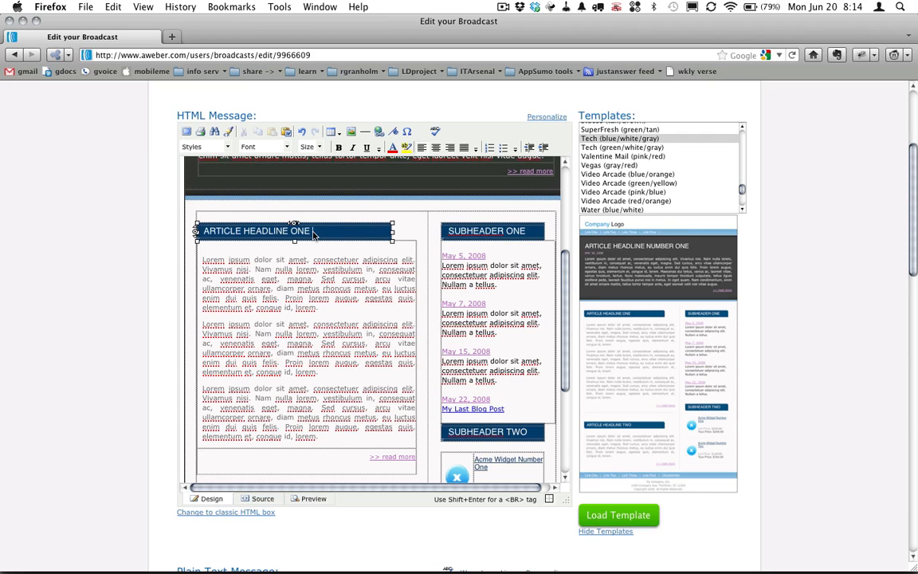
left_click(212, 230)
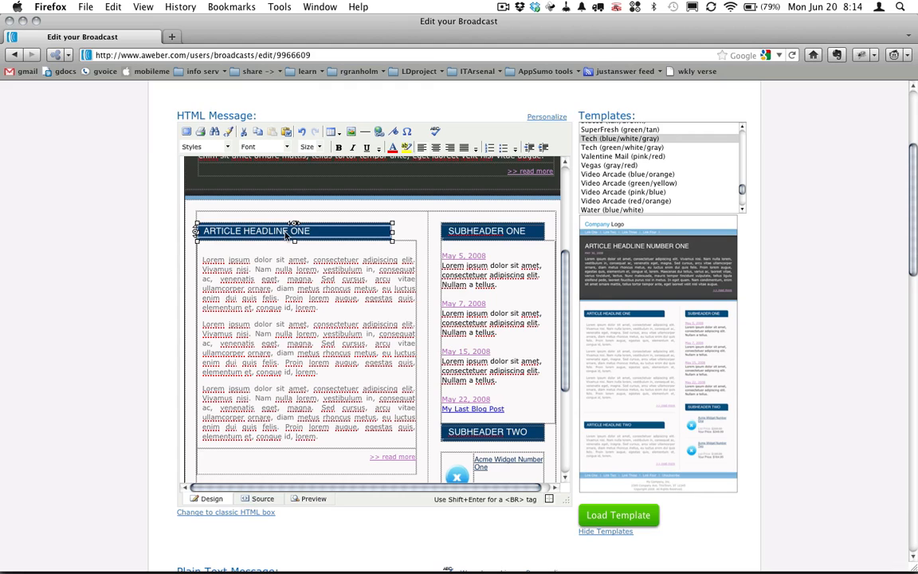
left_click(327, 277)
left_click(313, 229)
left_click_drag(313, 231, 198, 231)
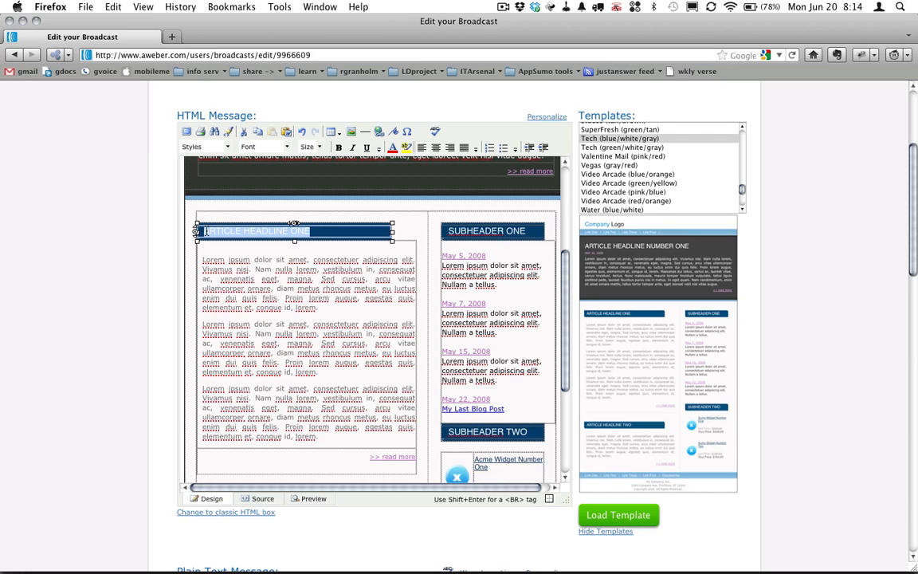
type("Bouncin")
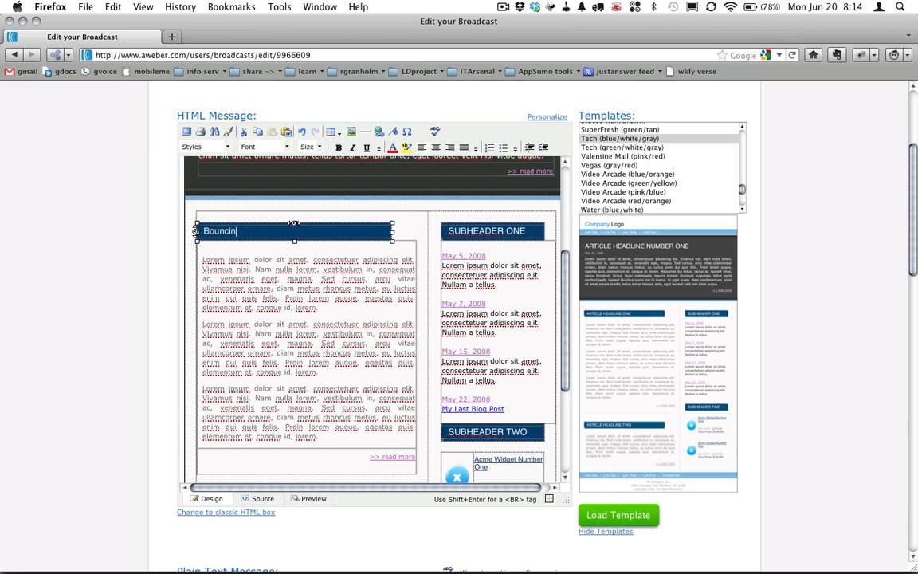
type("g on the Ball")
Step: Delete the first article's >> read more link
left_click(230, 305)
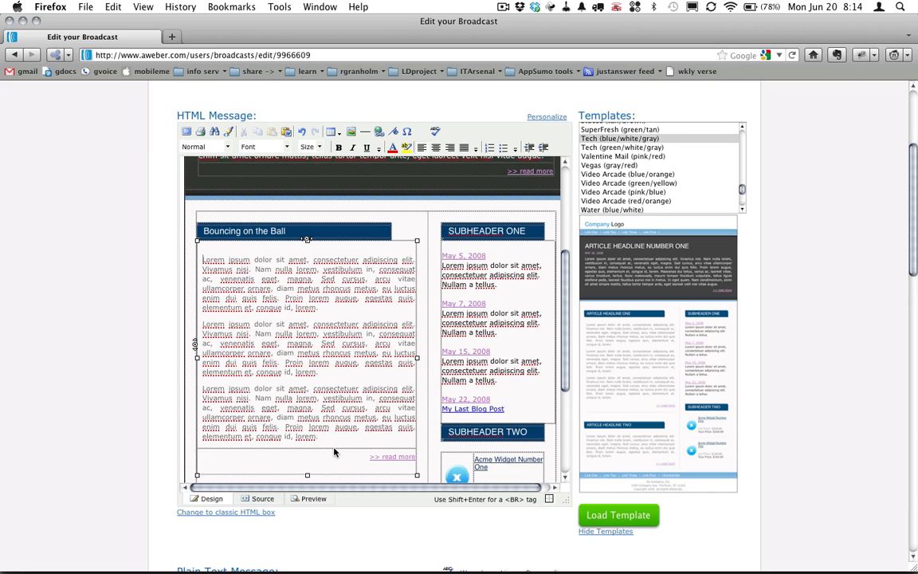
left_click_drag(369, 461, 427, 457)
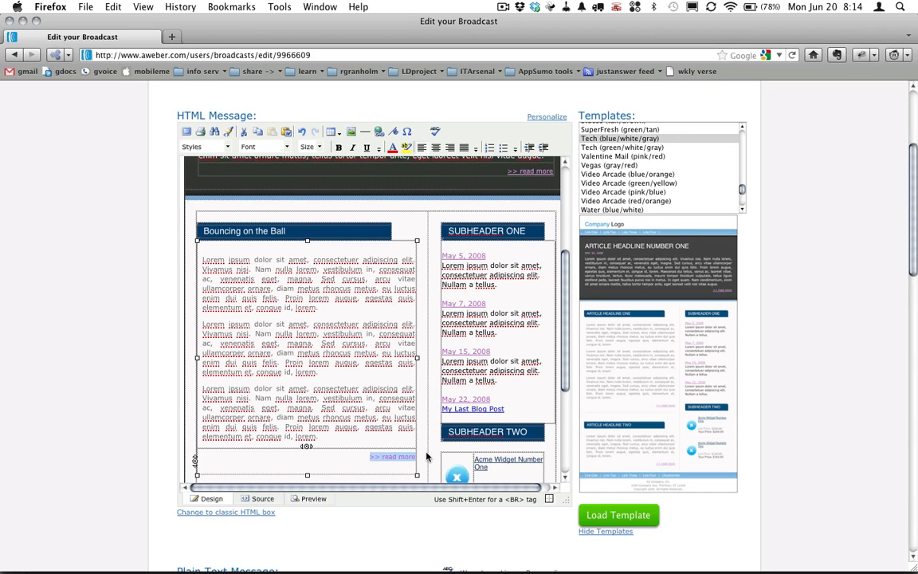
key("BackSpace")
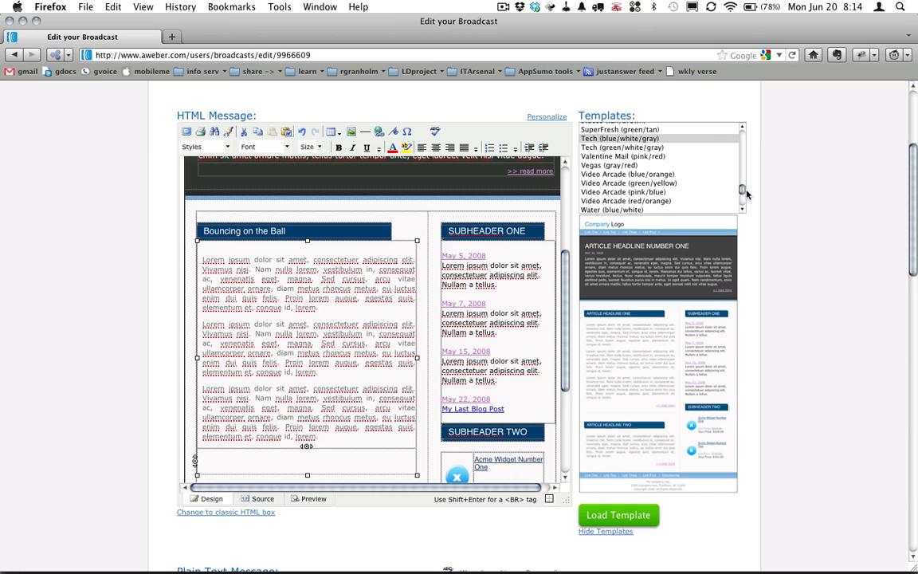
left_click_drag(742, 190, 749, 123)
Step: Load the Basic Plain Template, replacing the current message content
left_click(678, 127)
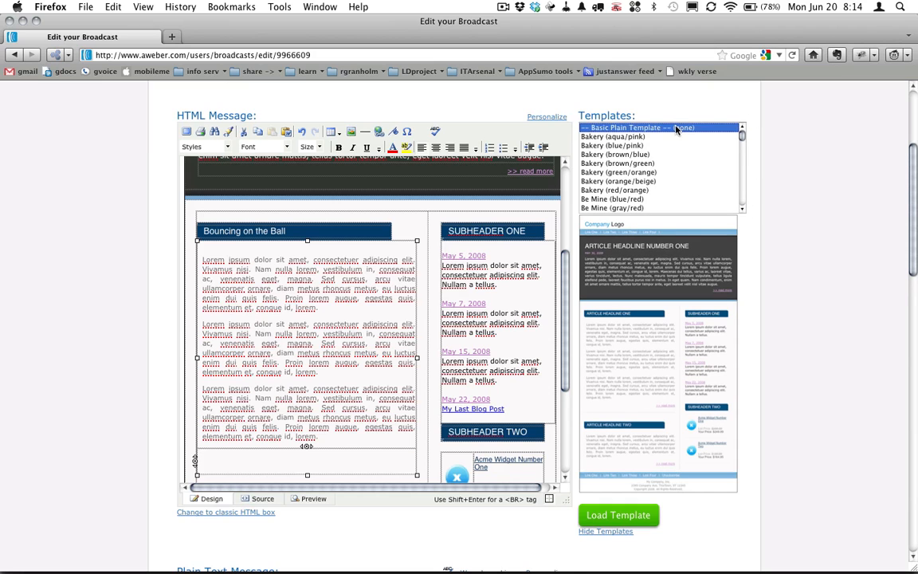
left_click(617, 456)
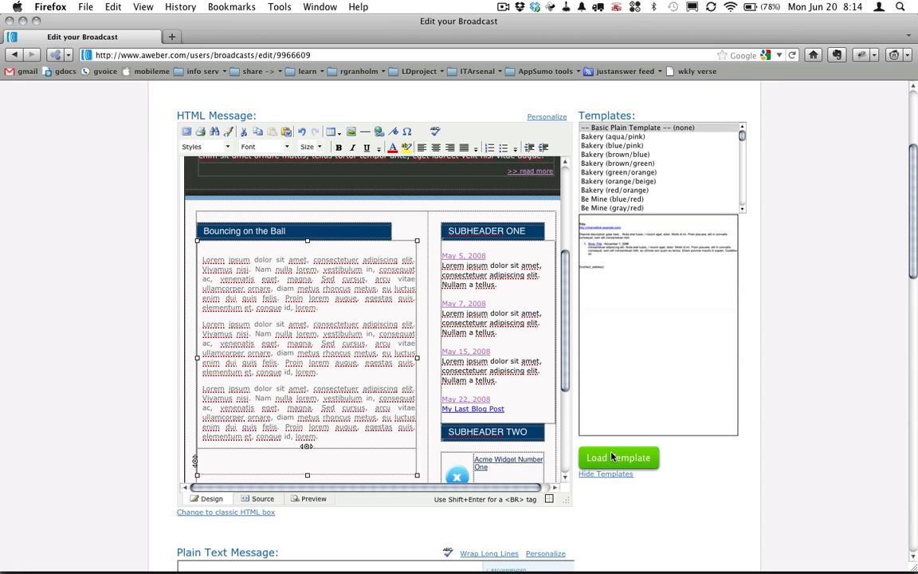
left_click(298, 355)
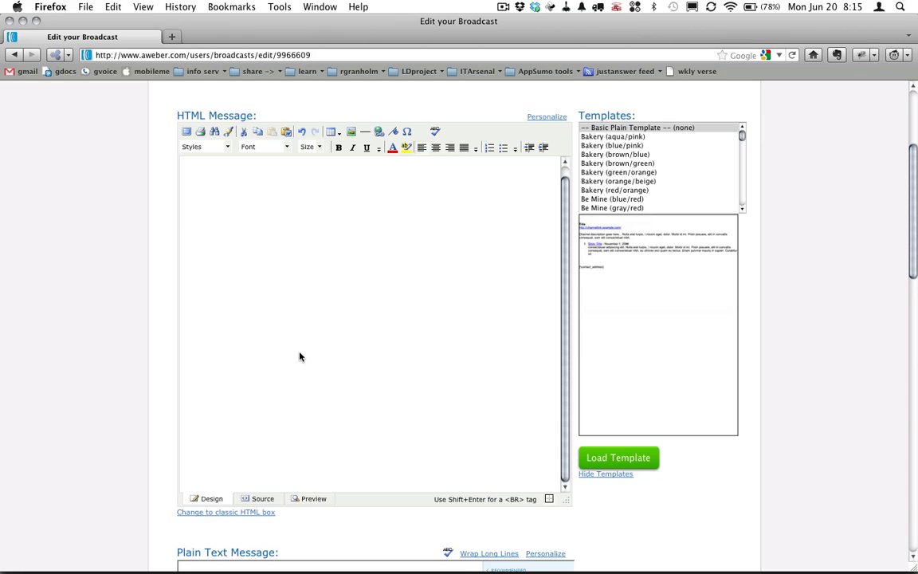
Step: Type the greeting 'Hi Guys,' on the first line of the emptied message
left_click(436, 262)
type("Hi Guys,")
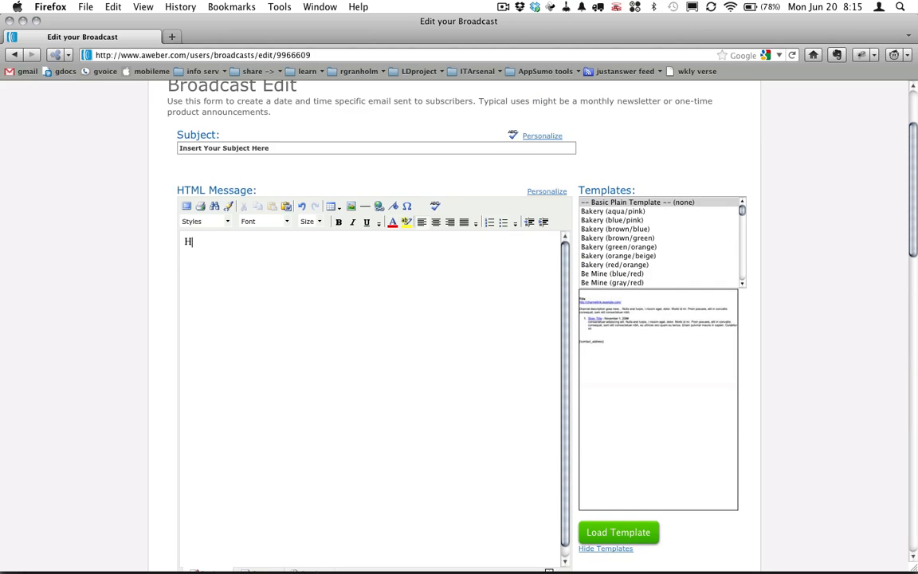
key("Return")
type("Hi")
key("BackSpace")
key("BackSpace")
Step: Scroll down to the empty Plain Text Message box and click into it
scroll(115, 372, "down", 10)
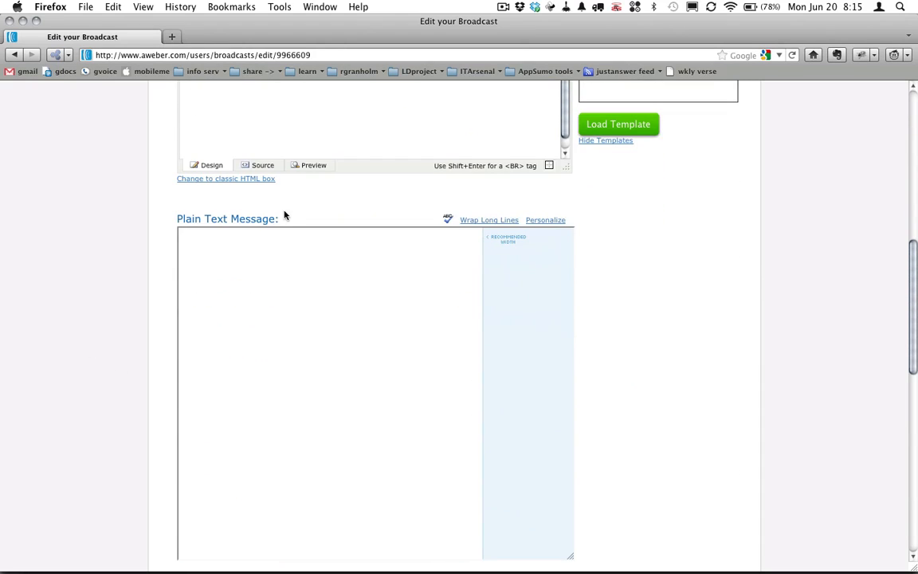
left_click_drag(279, 225, 176, 221)
left_click(257, 319)
scroll(120, 338, "down", 1)
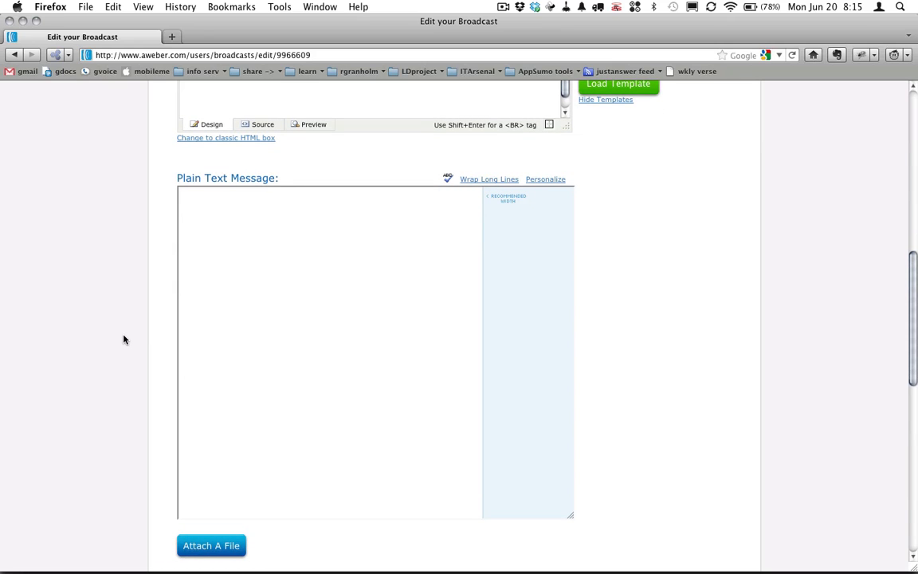
Step: Switch the Schedule briefly to Send Later, then back to Send Immediately to All Subscribers
scroll(123, 340, "down", 8)
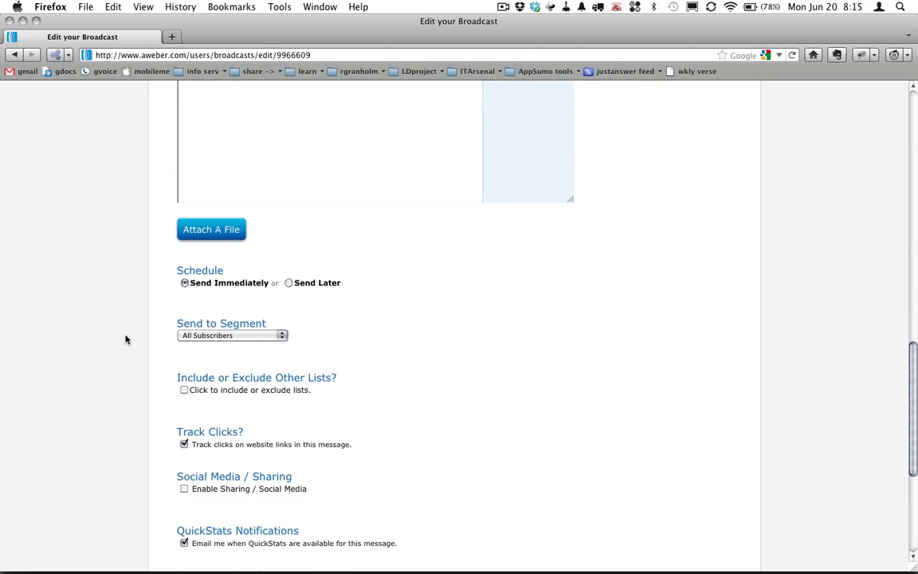
scroll(128, 341, "down", 1)
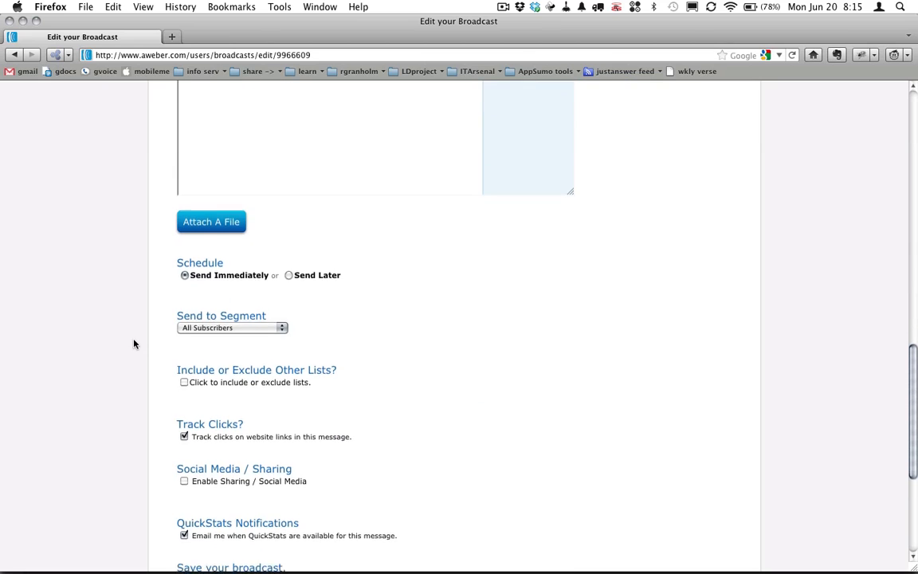
left_click(289, 263)
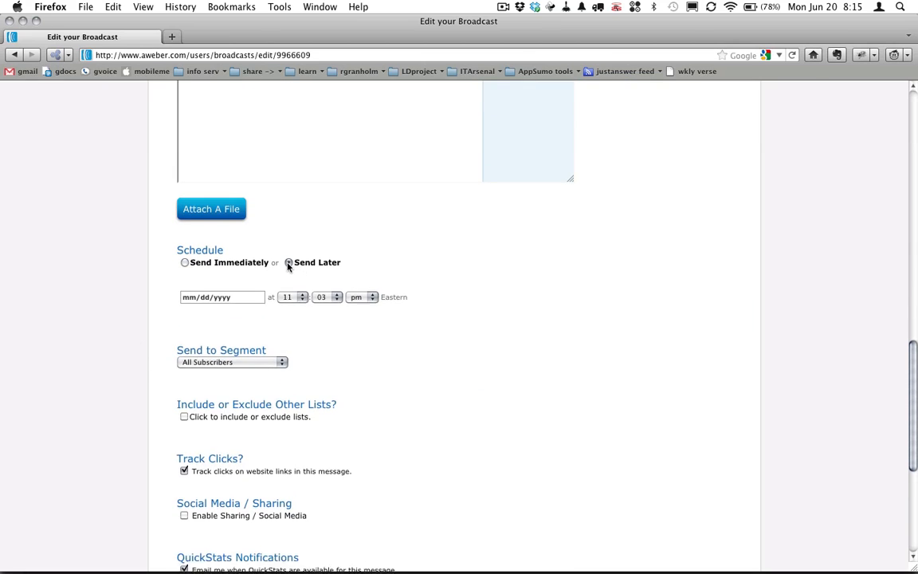
left_click(186, 264)
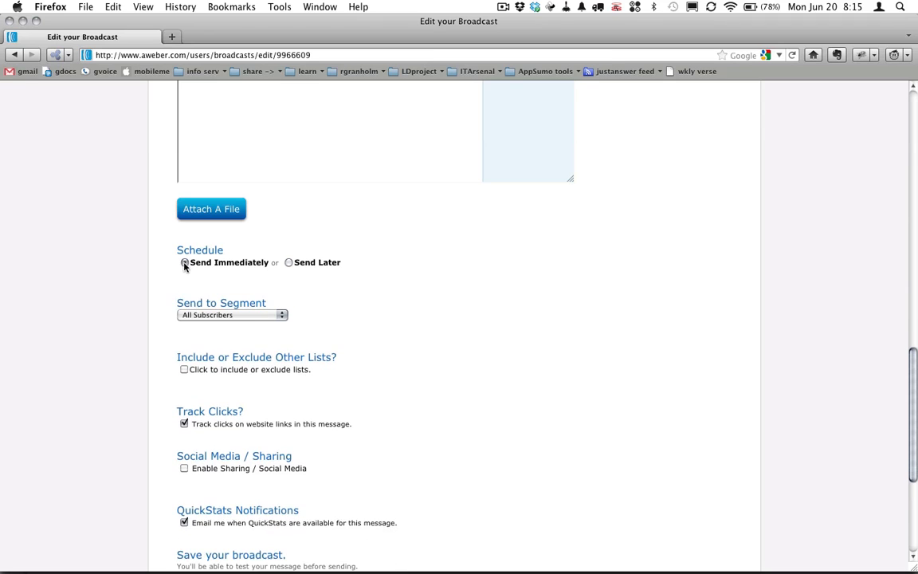
scroll(130, 289, "down", 3)
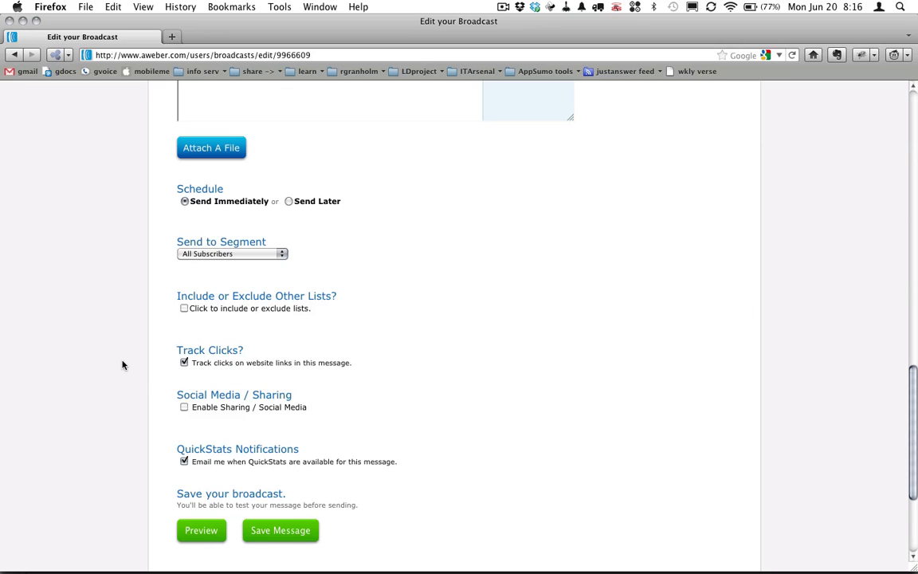
scroll(171, 409, "down", 3)
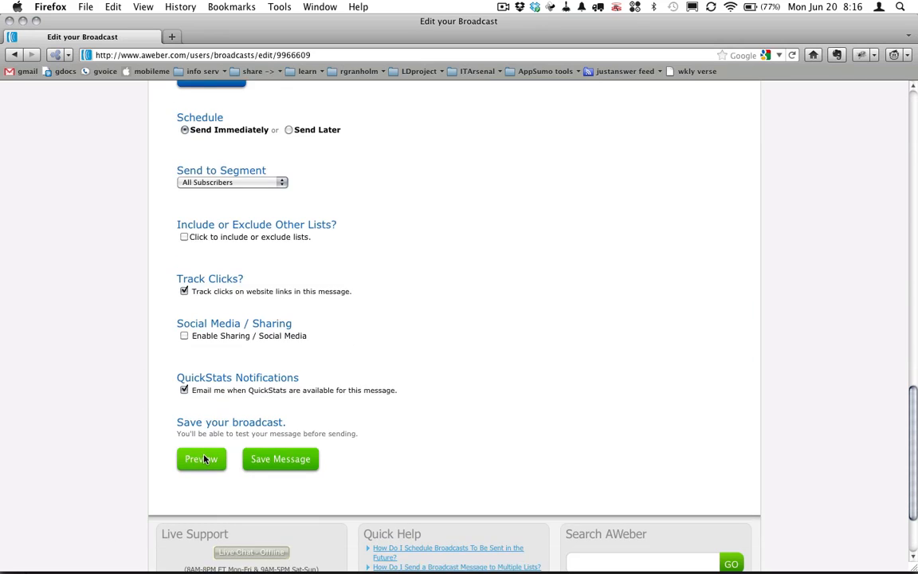
left_click(204, 459)
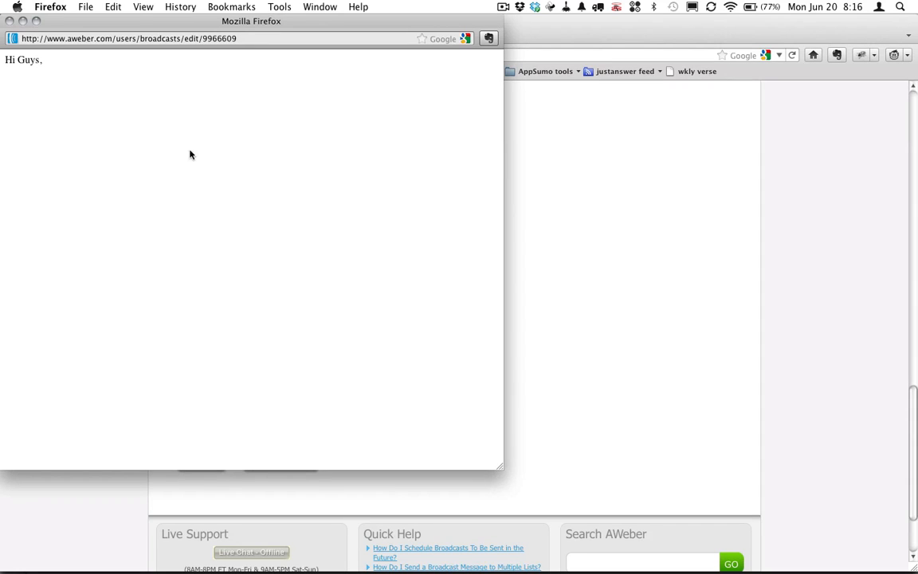
left_click(9, 22)
scroll(204, 374, "down", 4)
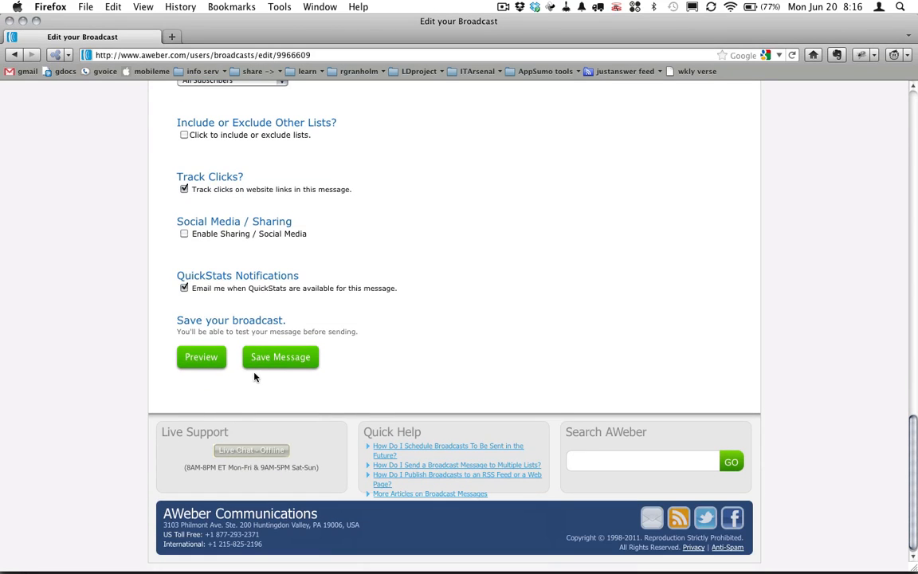
scroll(257, 372, "up", 1)
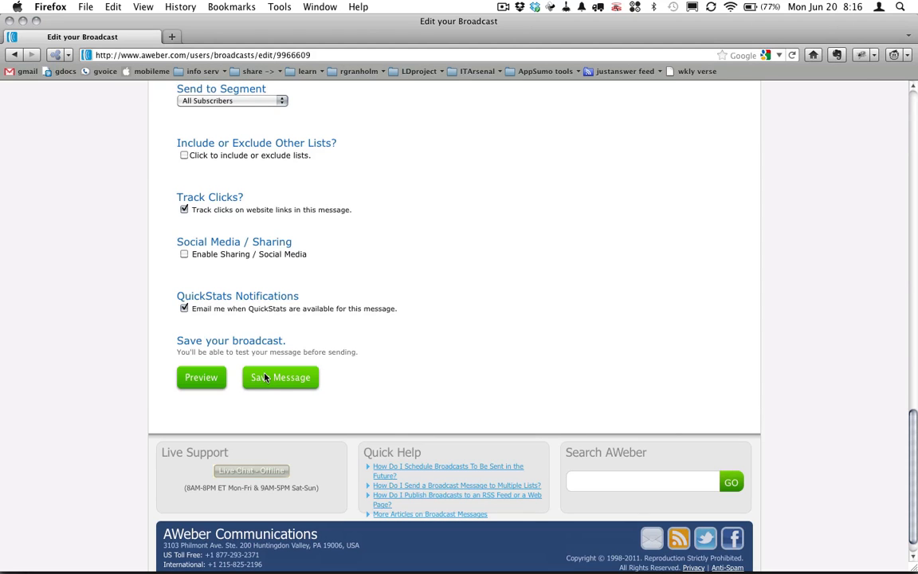
scroll(538, 335, "up", 12)
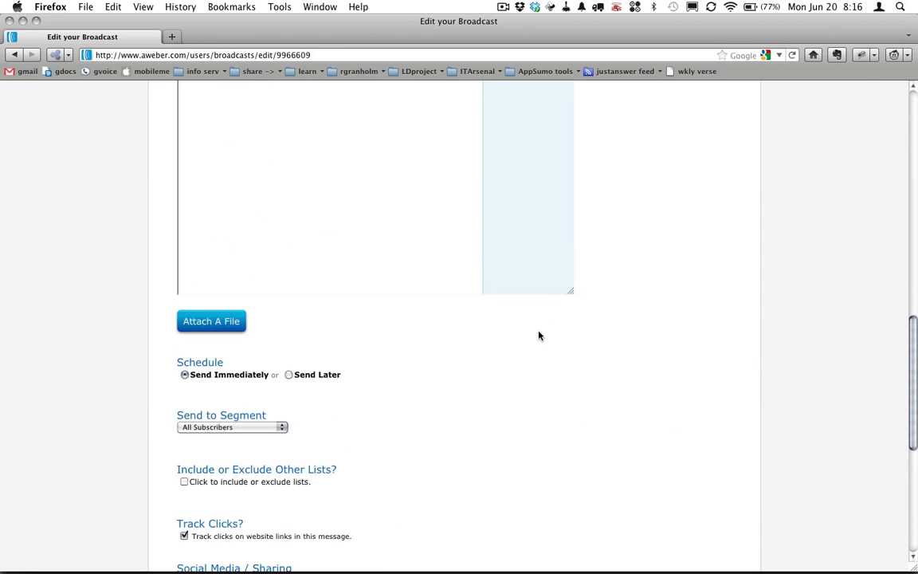
Step: Select 'Document (green/grey)' in the Templates list to preview it, without loading the template
scroll(625, 384, "up", 20)
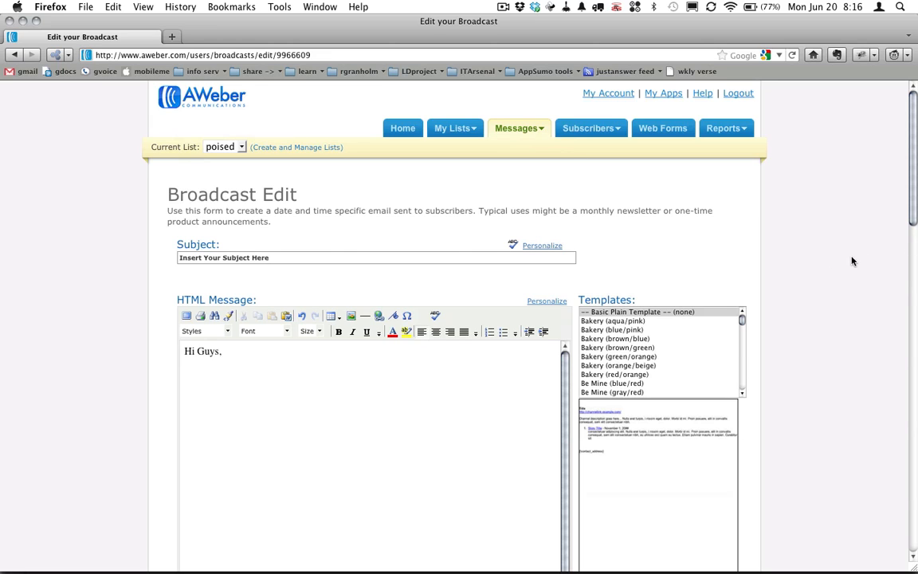
scroll(849, 261, "down", 3)
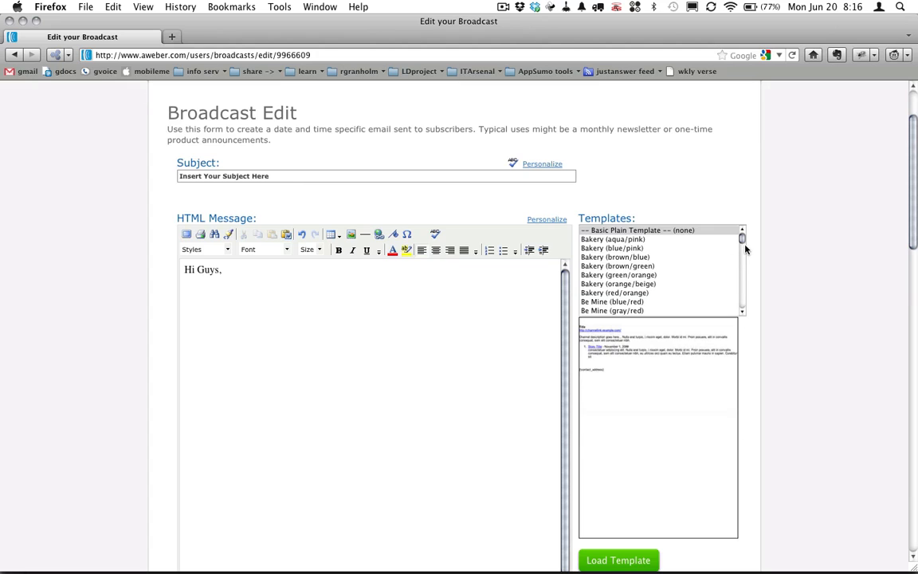
left_click_drag(743, 239, 746, 258)
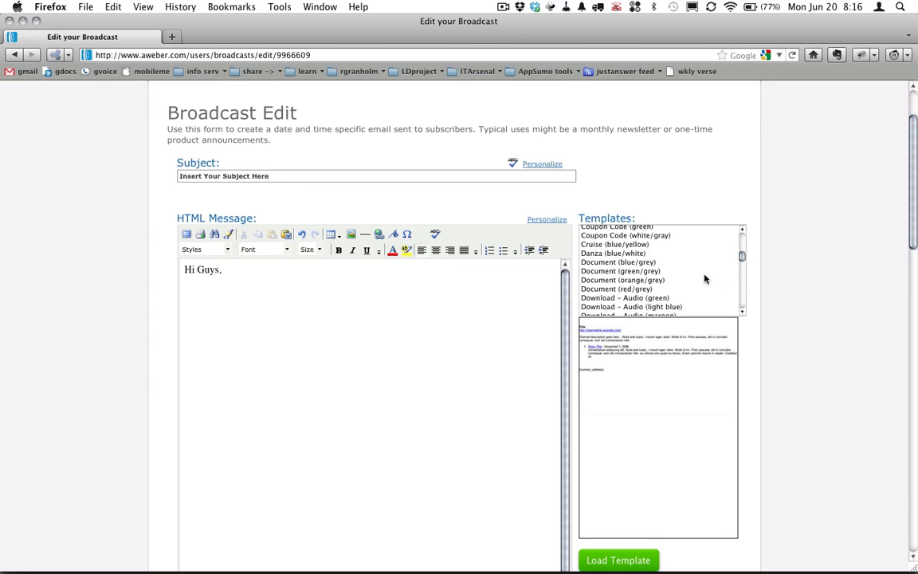
left_click(639, 272)
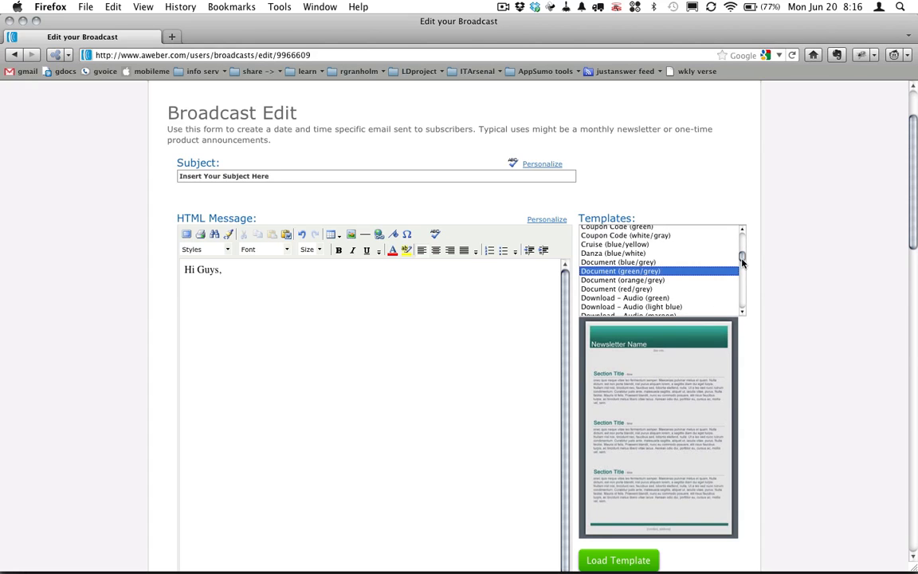
left_click_drag(743, 258, 743, 267)
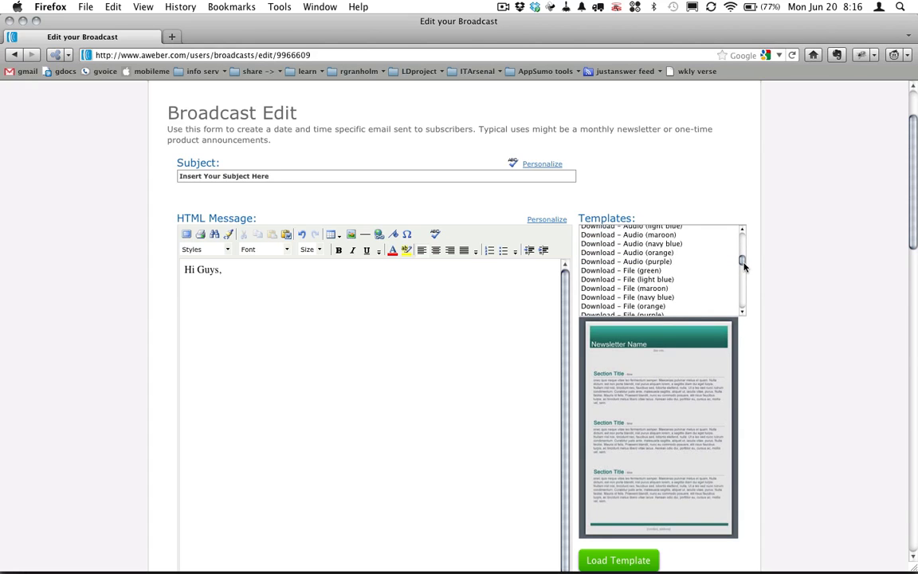
scroll(743, 263, "down", 1)
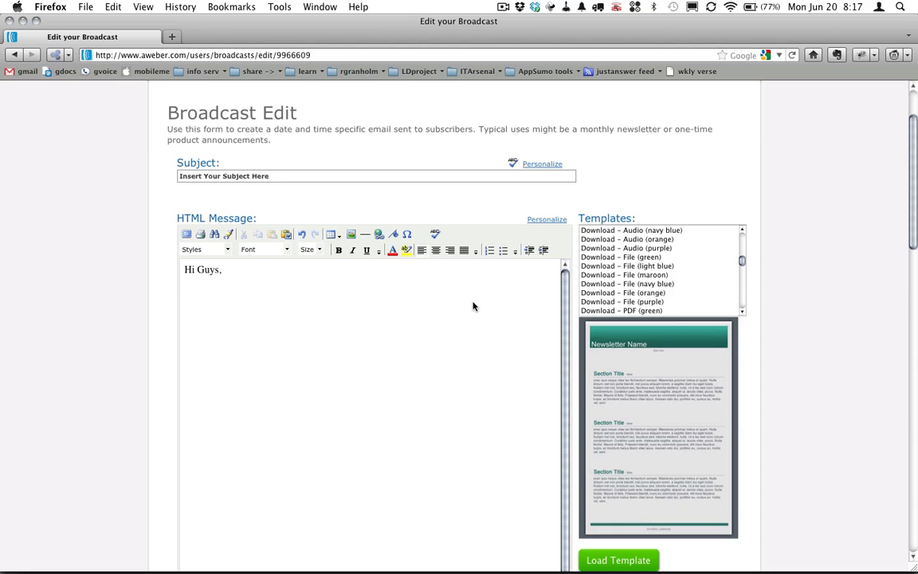
left_click(502, 6)
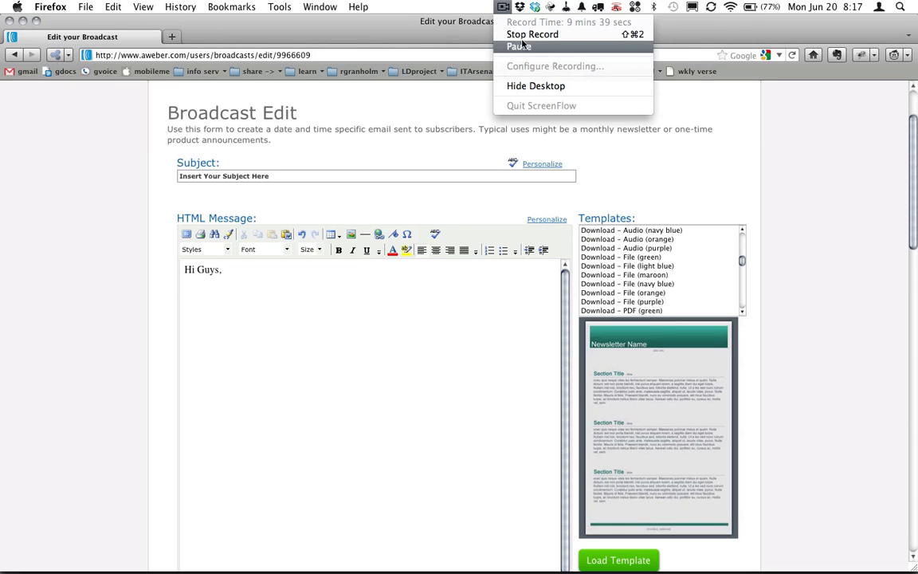